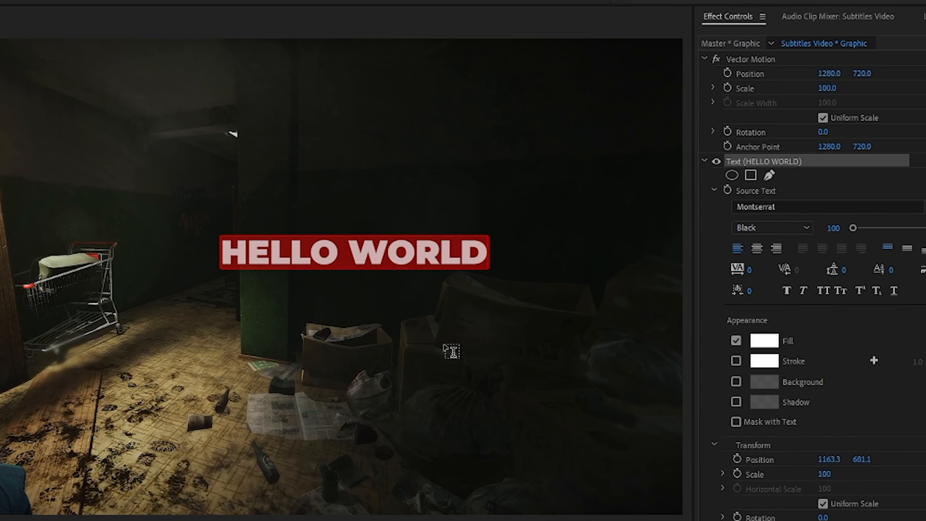
Leave text editing, move the HELLO WORLD title and enlarge it to a scale of about 212.
key("Escape")
left_click_drag(418, 254, 301, 256)
mouse_move(372, 235)
left_mouse_down()
mouse_move(443, 201)
mouse_move(474, 244)
mouse_move(375, 243)
left_mouse_up()
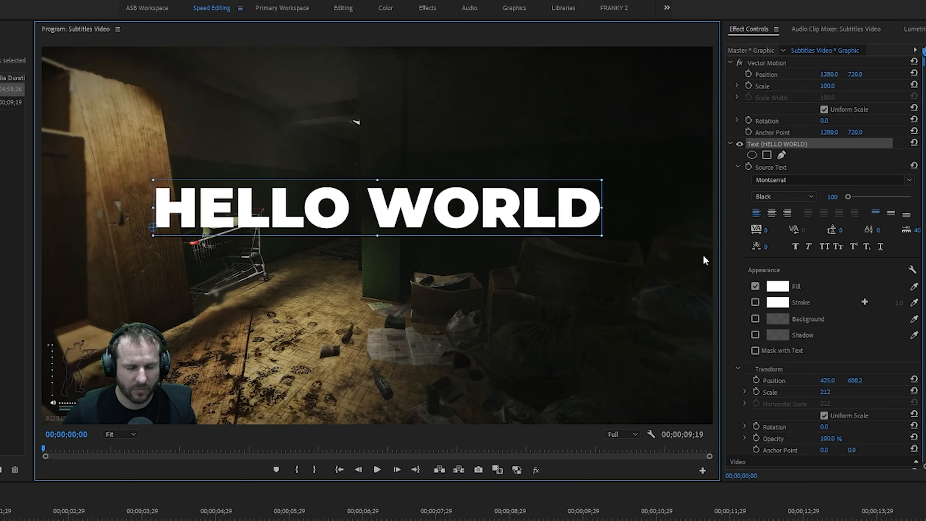
Centre-align the HELLO WORLD text and move it back to the horizontal middle of the frame at about 1280, 688.2.
left_click(850, 269)
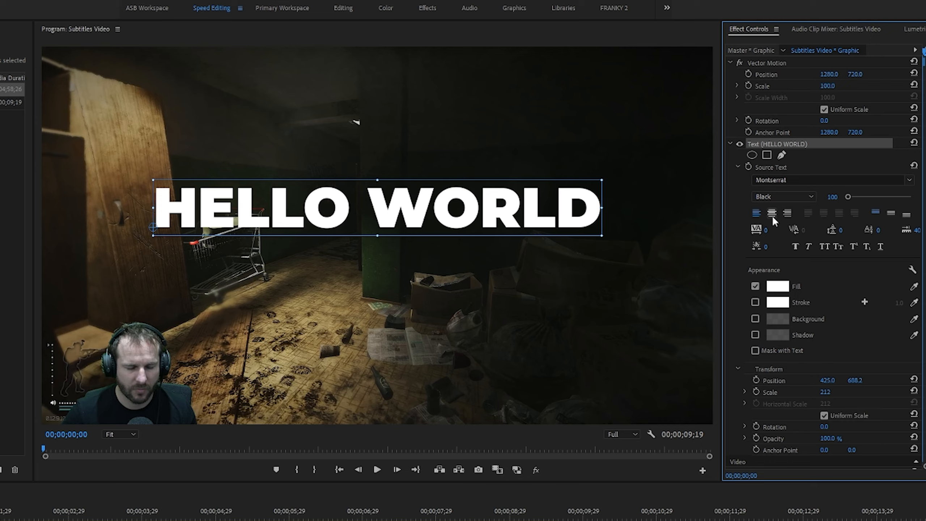
scroll(773, 217, "up", 1)
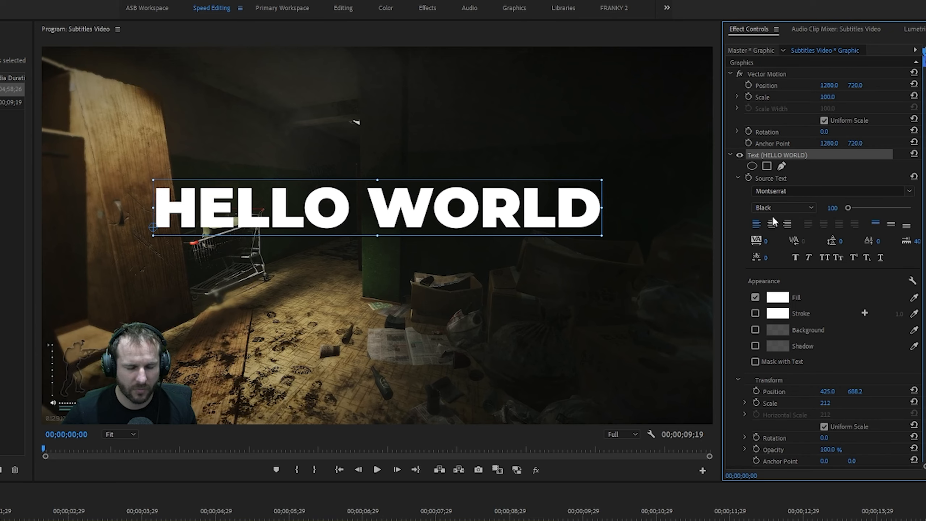
left_click(771, 224)
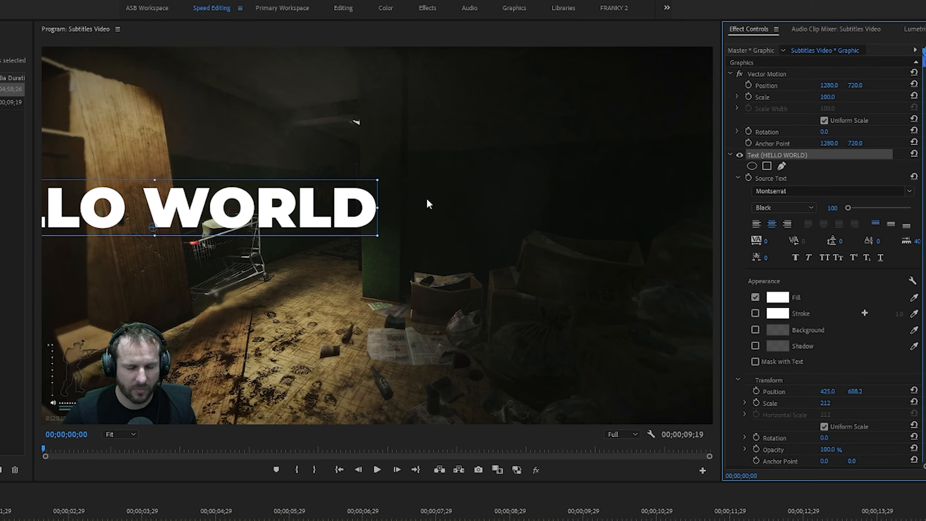
left_click_drag(263, 215, 491, 218)
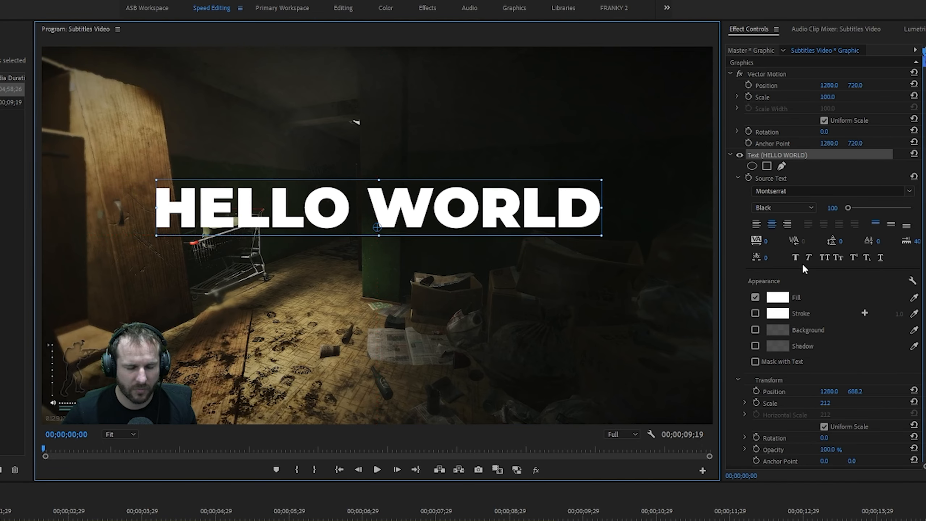
Try black and dark grey (525252) as the title's fill colour, and restore white.
left_click(749, 264)
scroll(749, 264, "down", 1)
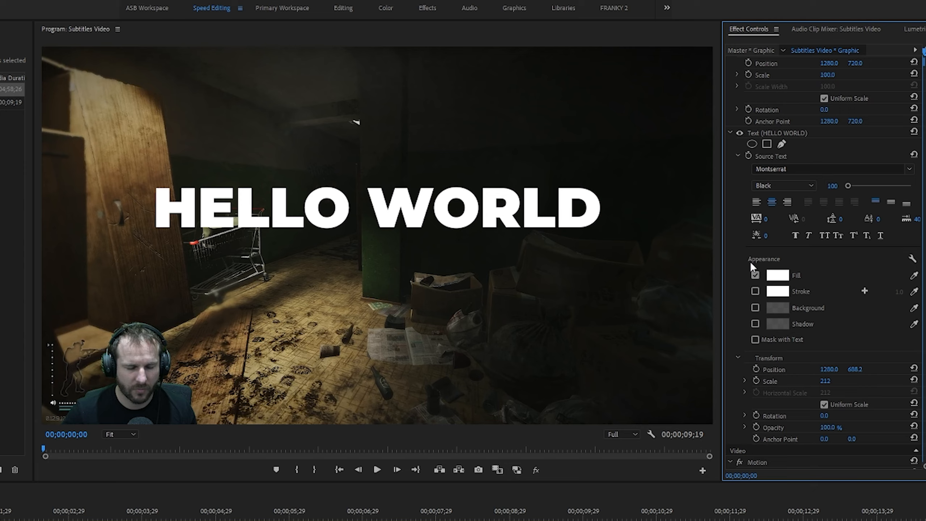
left_click(780, 282)
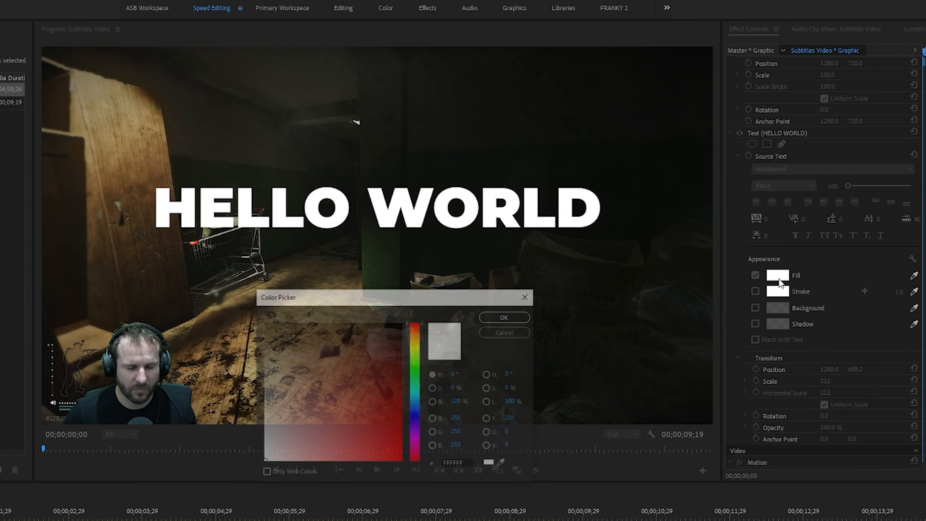
left_click_drag(375, 373, 430, 311)
left_click(496, 318)
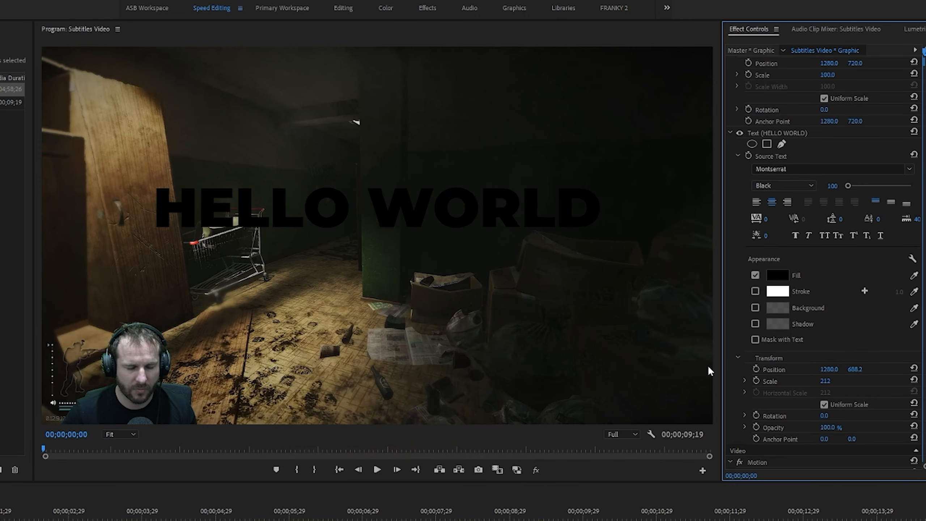
left_click(778, 275)
left_click_drag(328, 338, 242, 366)
left_click(507, 316)
left_click(778, 276)
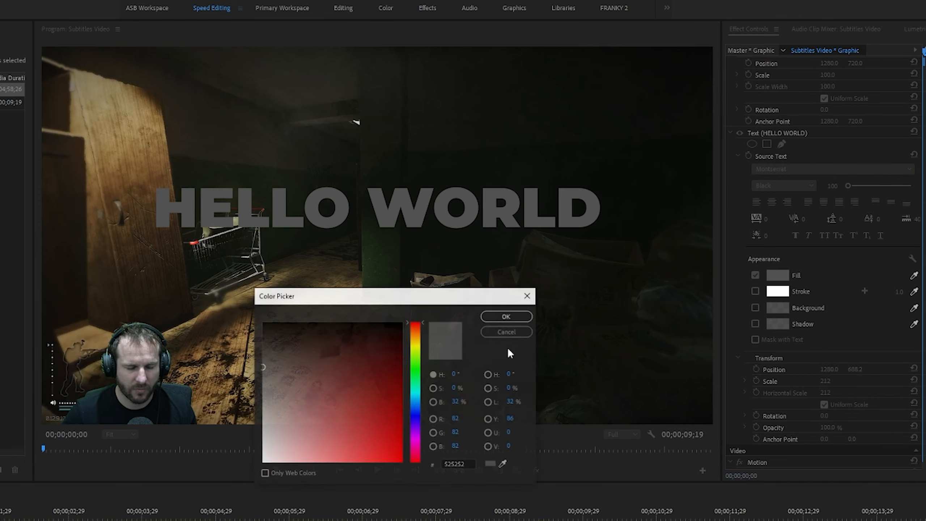
left_click_drag(270, 379, 243, 490)
left_click(506, 316)
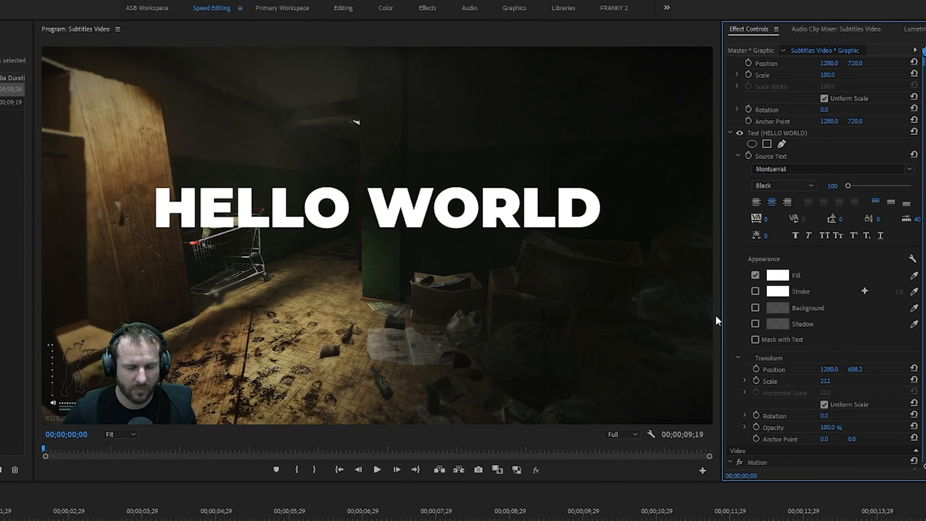
Enable the title's stroke, colour it near-black (010101) and set its width to 10.
left_click(754, 292)
left_click(781, 293)
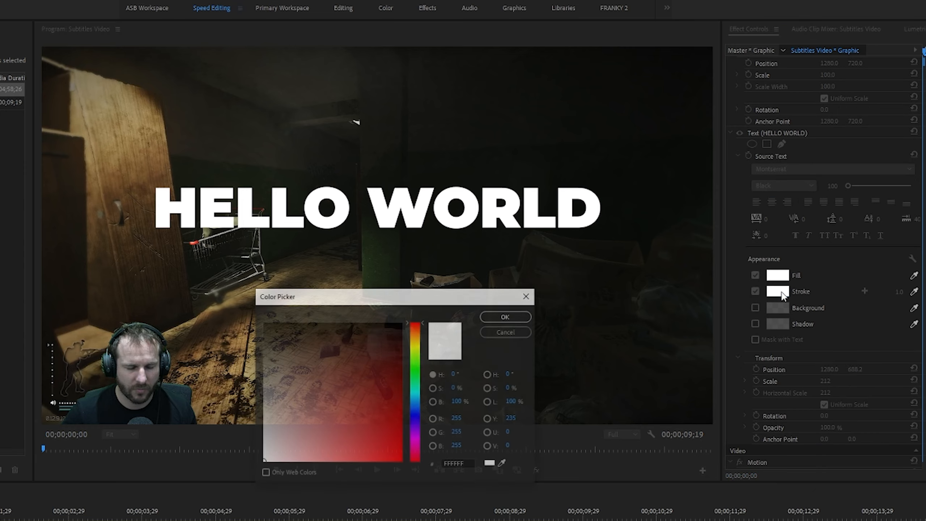
left_click(263, 323)
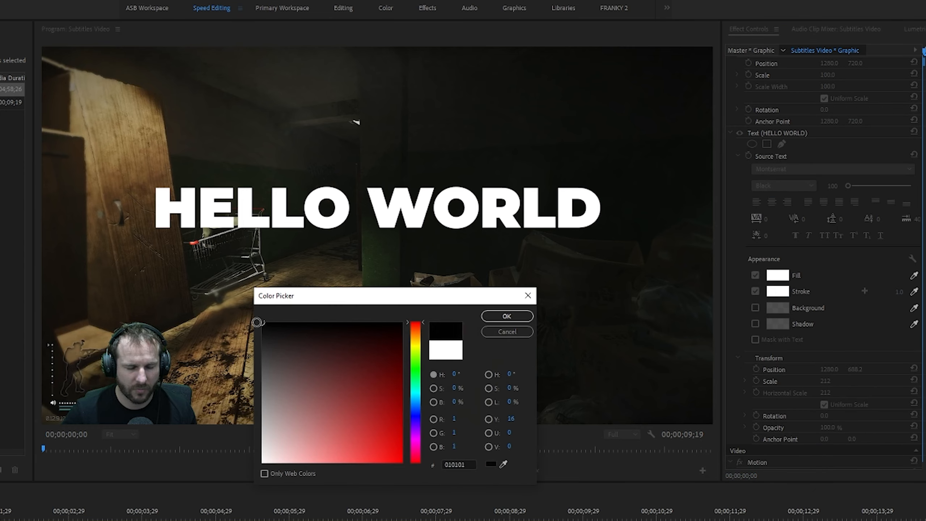
left_click(525, 316)
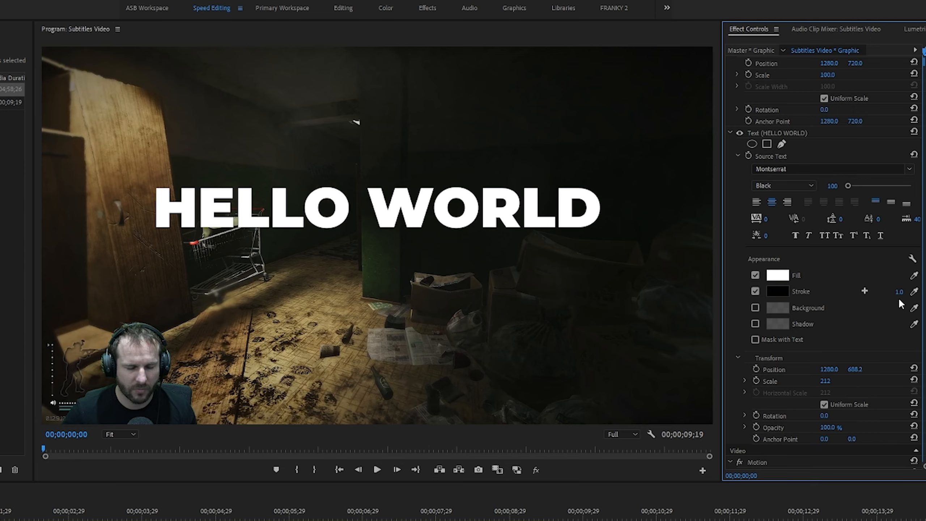
left_click_drag(899, 295, 903, 294)
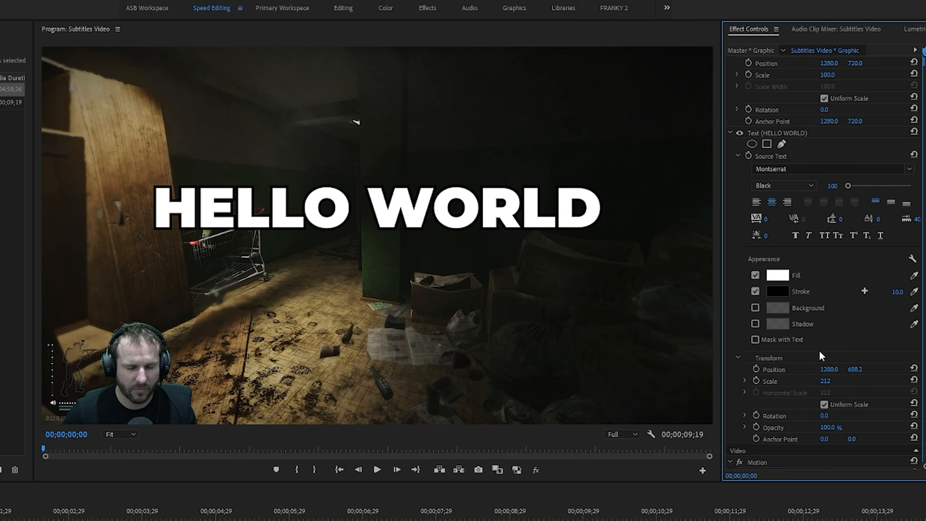
Move the title lower in the frame to about 1293.4, 905.5 and shrink it to a scale of about 197.
scroll(819, 350, "down", 4)
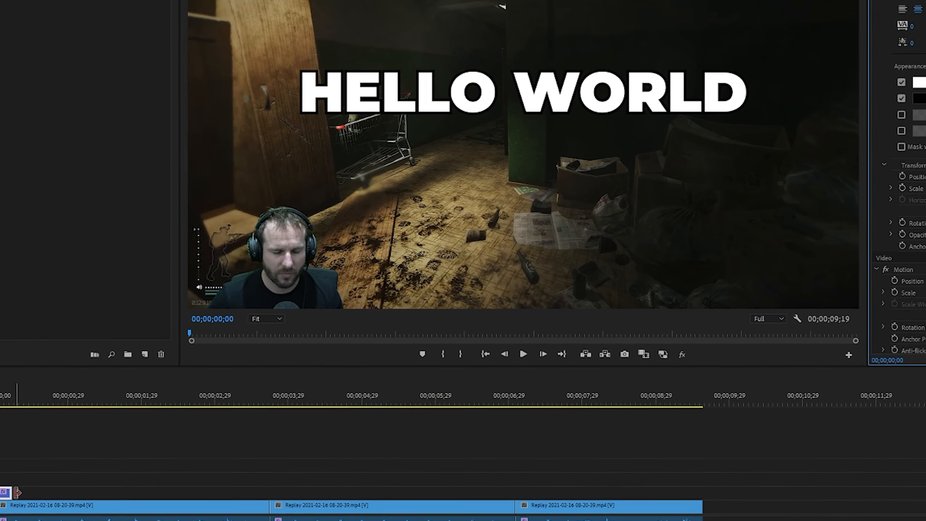
scroll(7, 493, "up", 3)
scroll(8, 493, "up", 1)
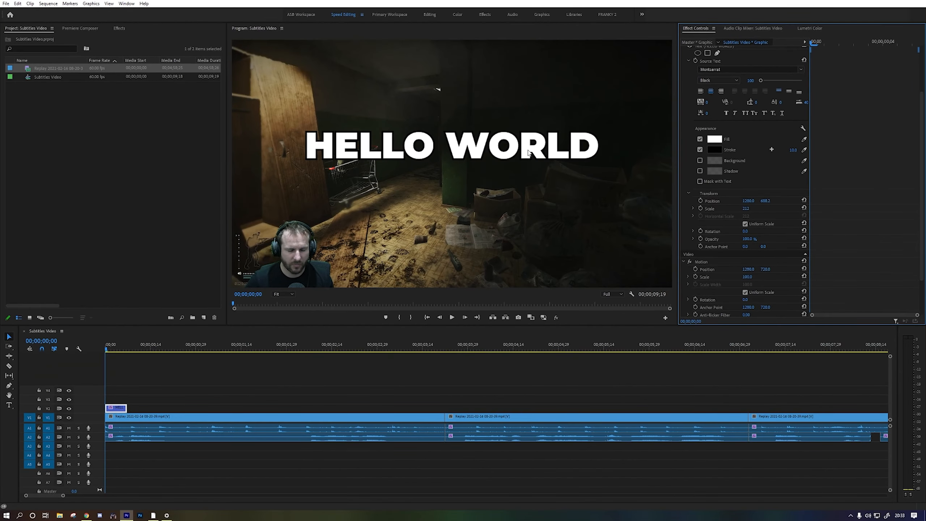
left_click(327, 185)
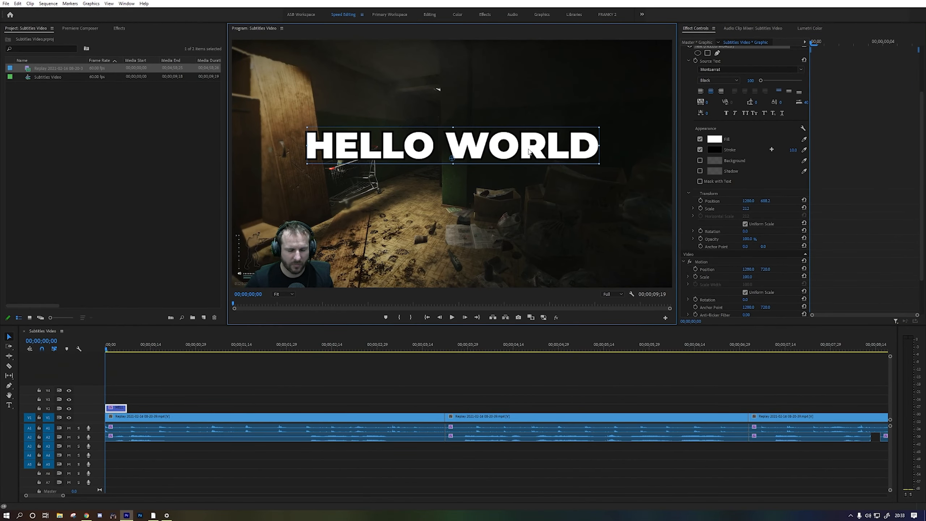
left_click_drag(530, 153, 524, 193)
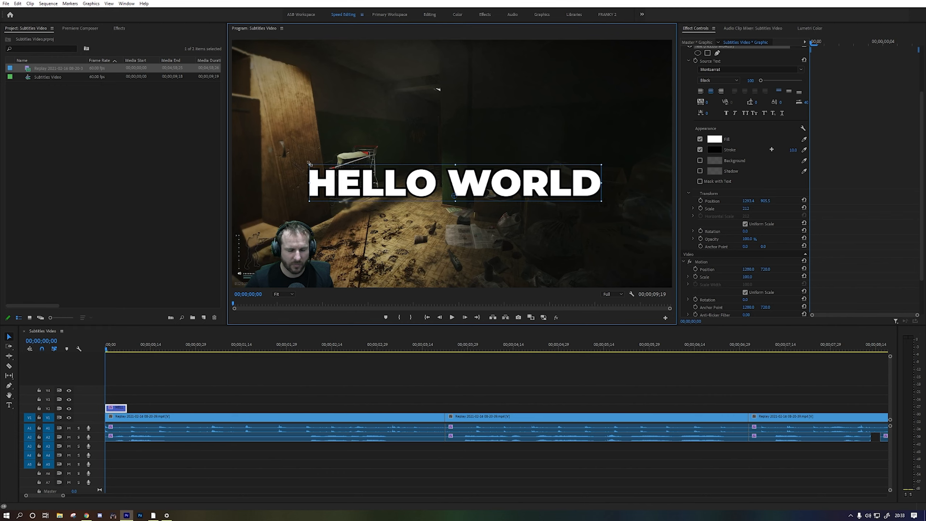
left_click_drag(309, 163, 333, 171)
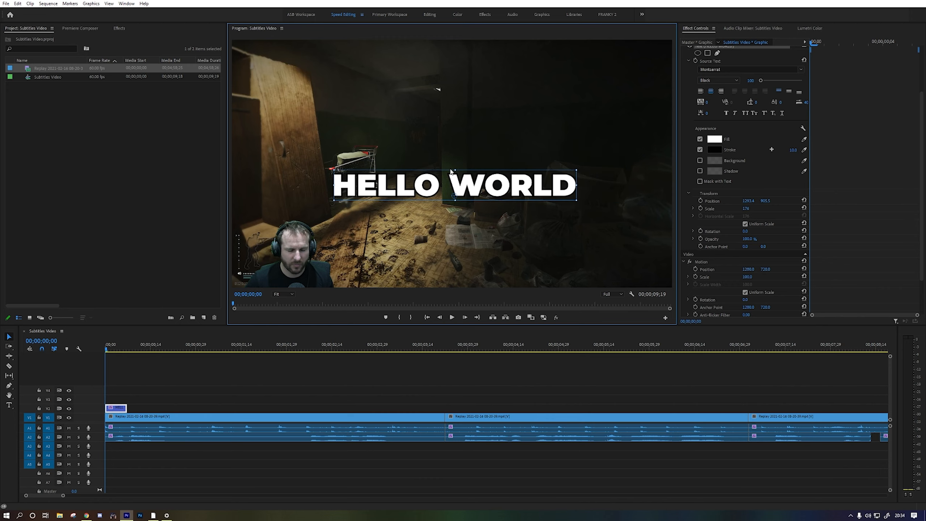
mouse_move(451, 172)
left_mouse_down()
mouse_move(455, 155)
mouse_move(456, 167)
left_mouse_up()
Set the title's scale to 100 and turn on scale keyframing at the first frame.
left_click(747, 213)
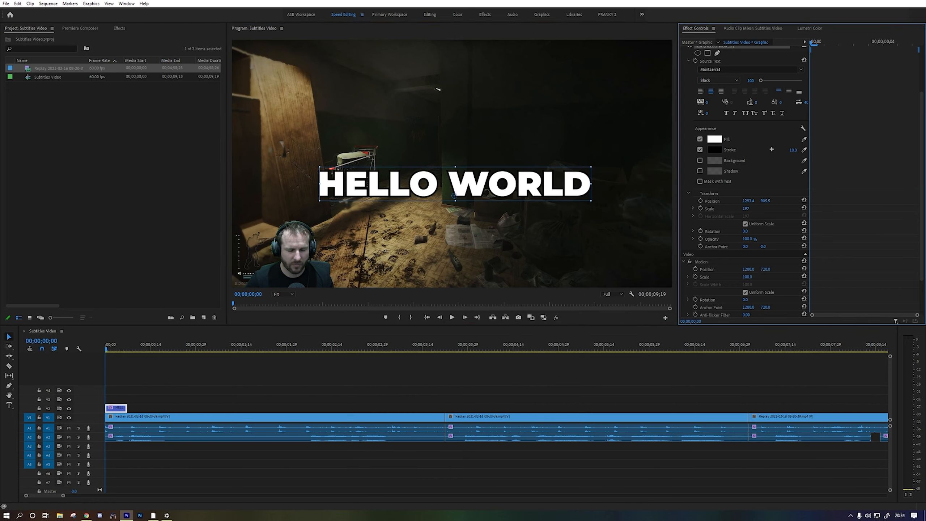
left_click_drag(746, 209, 710, 208)
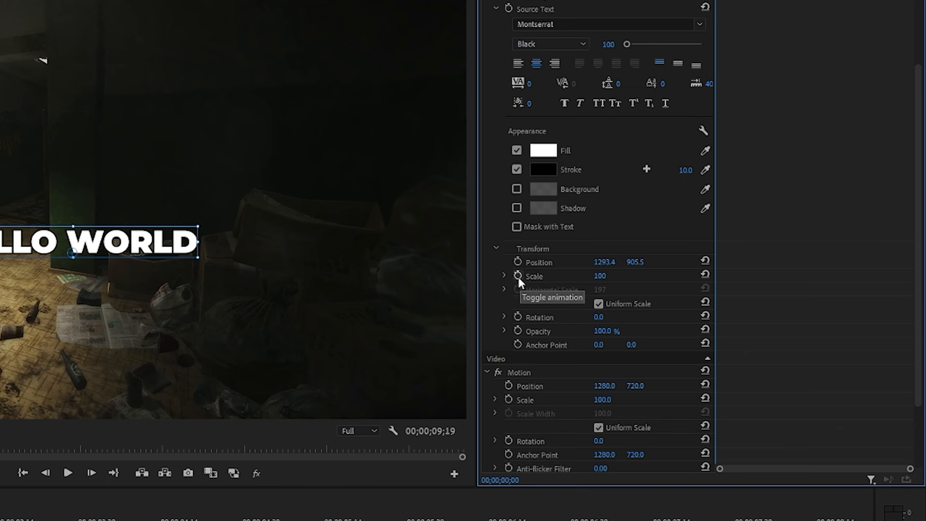
left_click(517, 276)
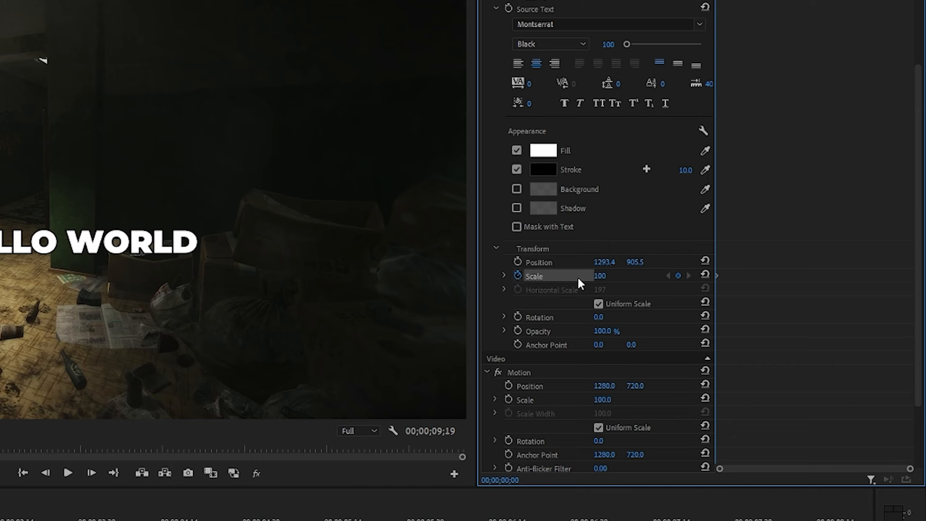
left_click(678, 276)
Add a scale keyframe of 120 for the title a few frames in, at 00;00;00;01.
key("shift+Right")
key("shift+Right")
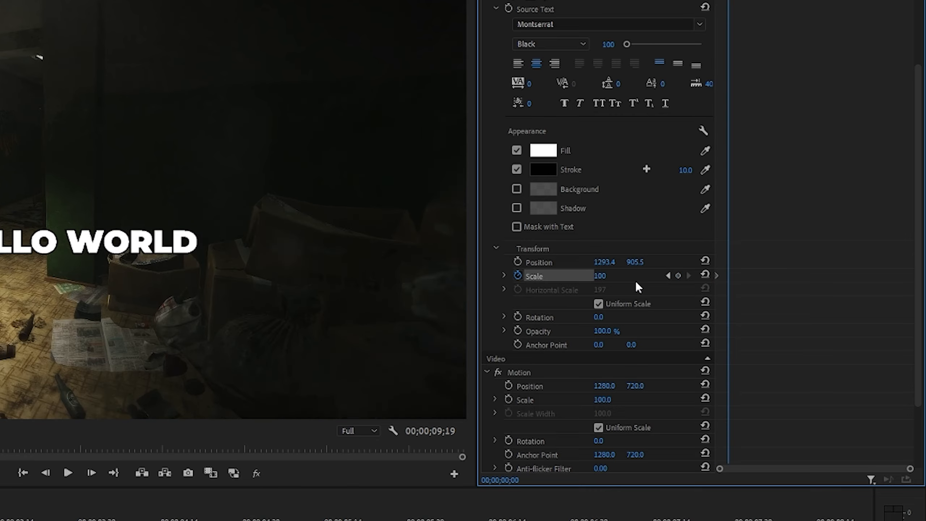
key("Right")
key("Right")
key("Right")
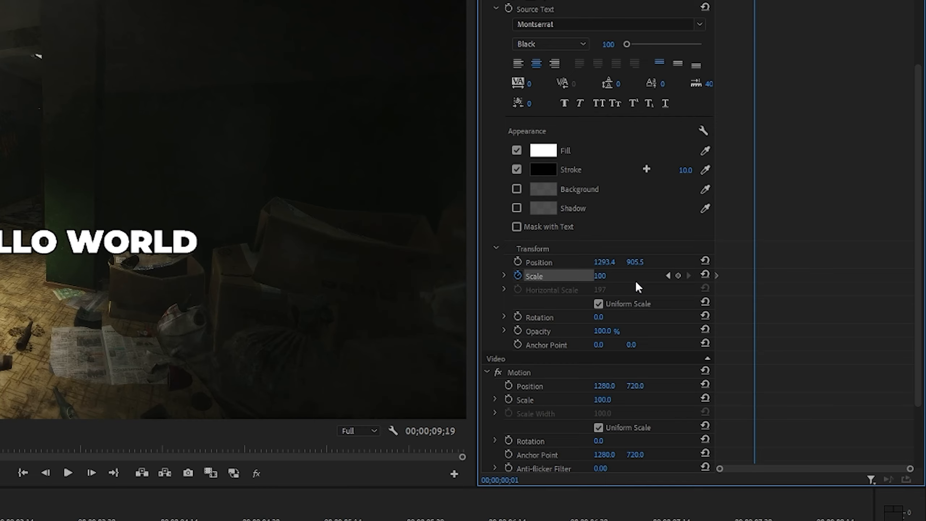
left_click(601, 275)
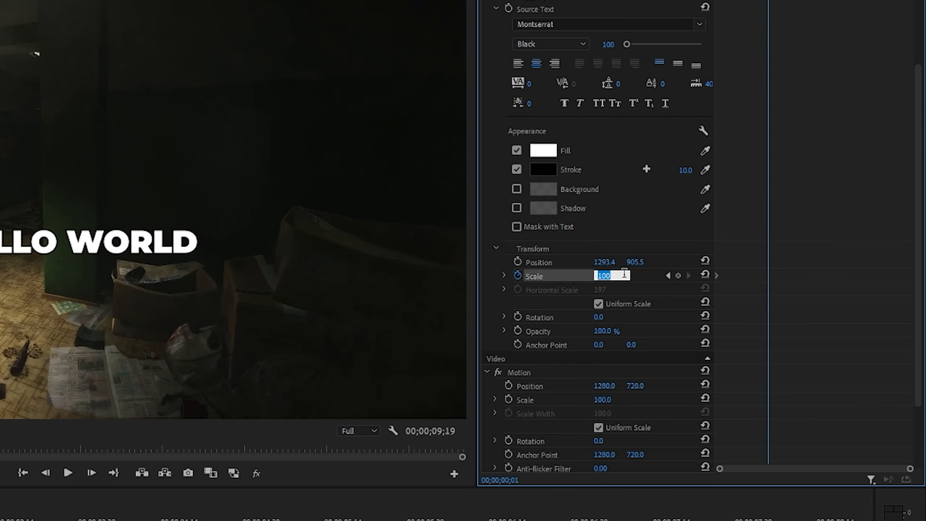
type("120")
key("Return")
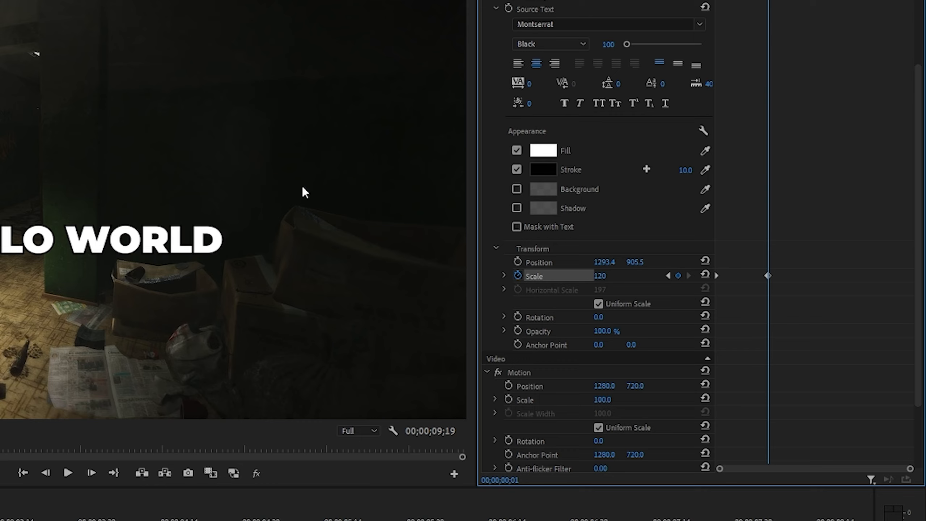
Add another title scale keyframe of 115 three frames further on, at 00;00;00;03.
key("Right")
key("Right")
key("Right")
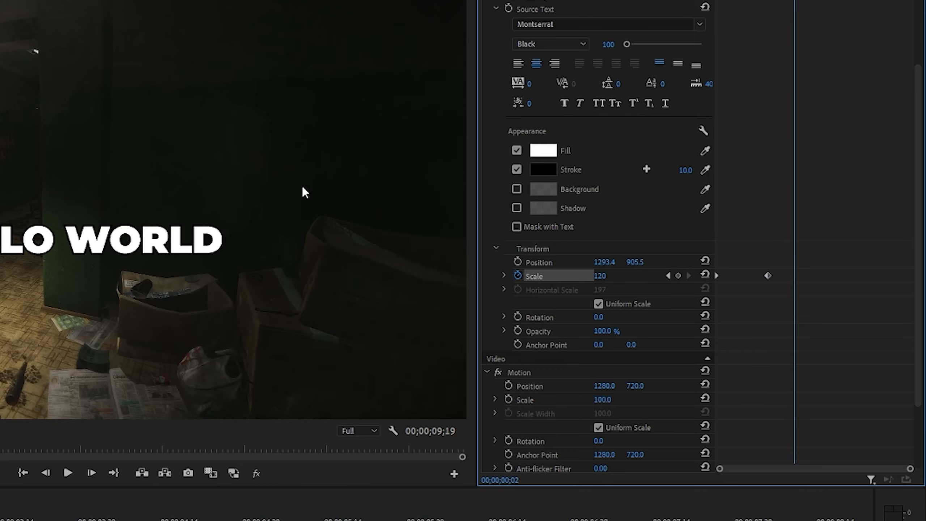
left_click(599, 276)
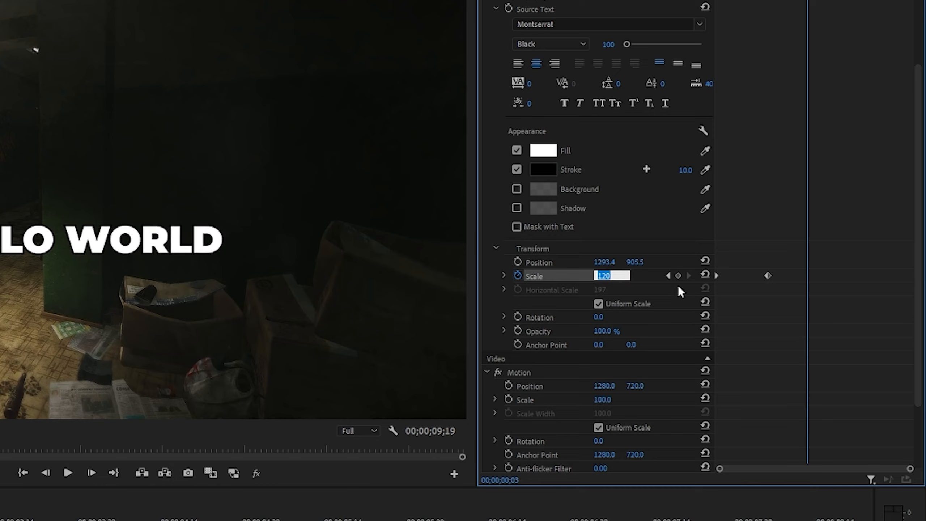
type("115")
key("Return")
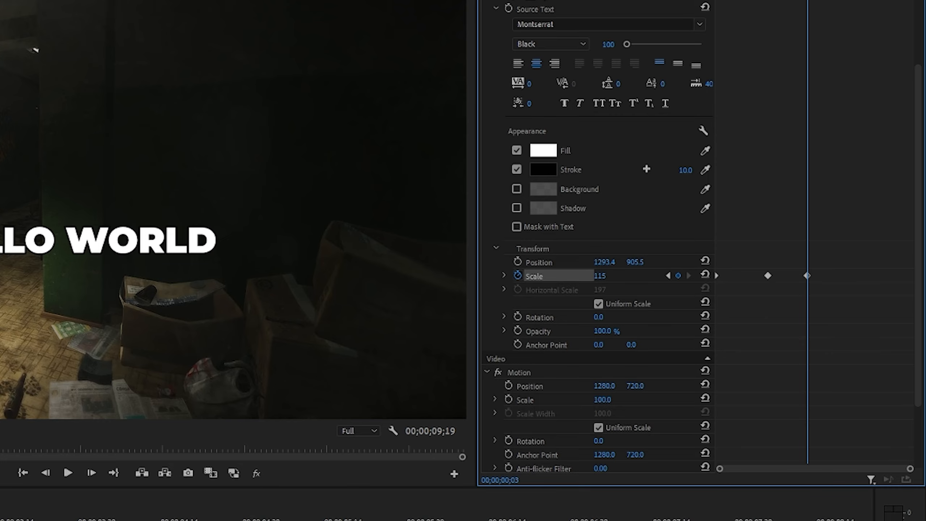
Scrub back and forth across the three scale keyframes to check the title's size changes, and return to the first frame.
left_click_drag(807, 1, 768, 1)
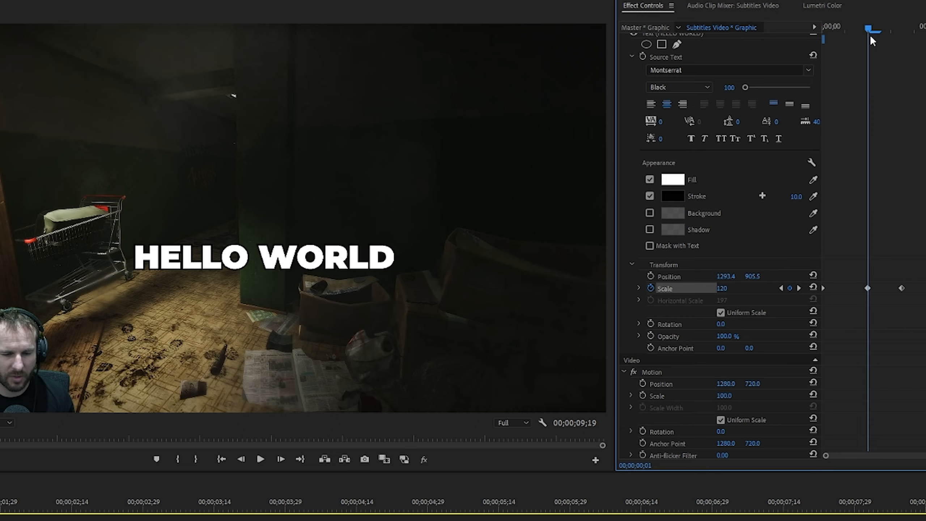
left_click_drag(871, 36, 826, 39)
left_click_drag(826, 39, 901, 39)
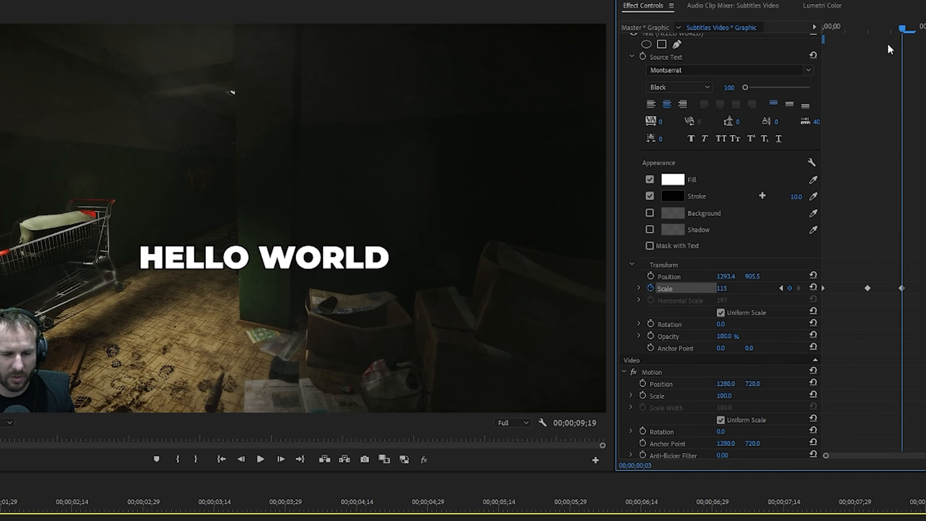
key("Left")
key("Left")
key("Left")
key("Left")
key("Left")
key("Left")
key("Left")
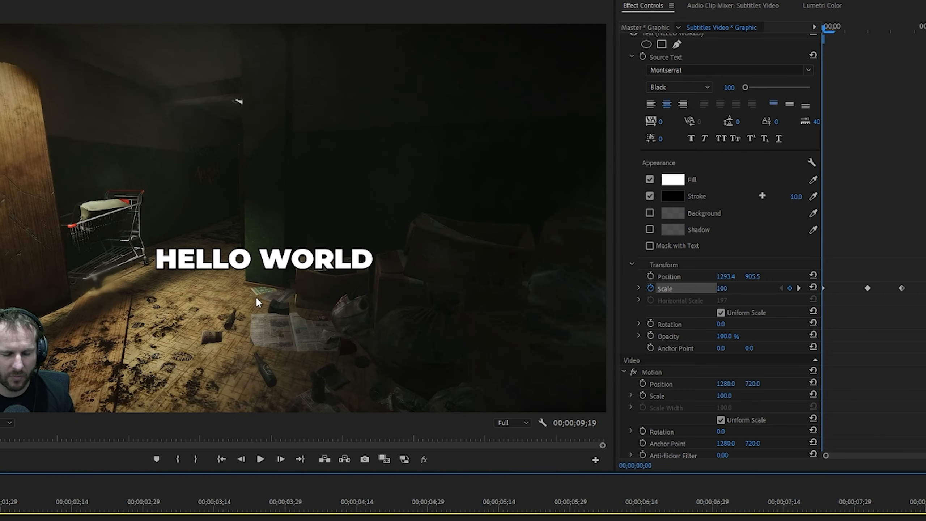
Play the opening of the sequence repeatedly from the start to review the title's pop-up animation.
left_click(259, 287)
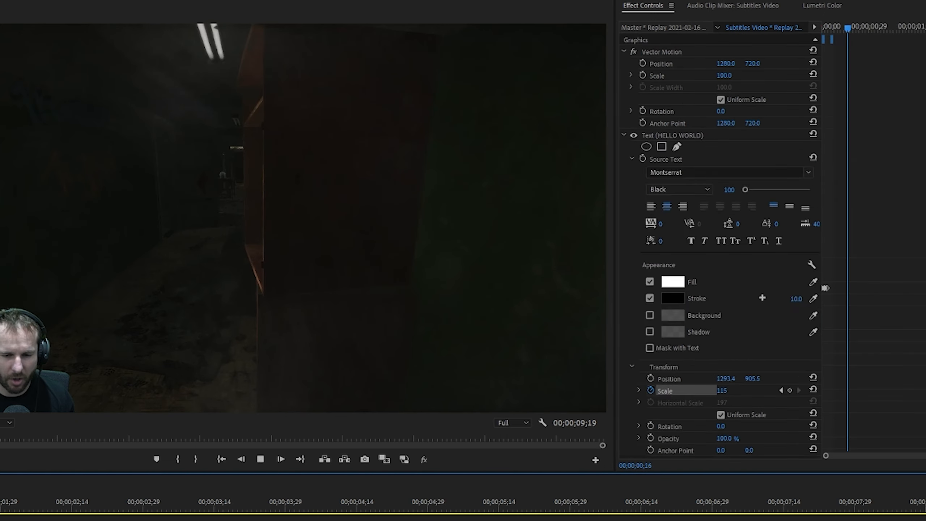
key("space")
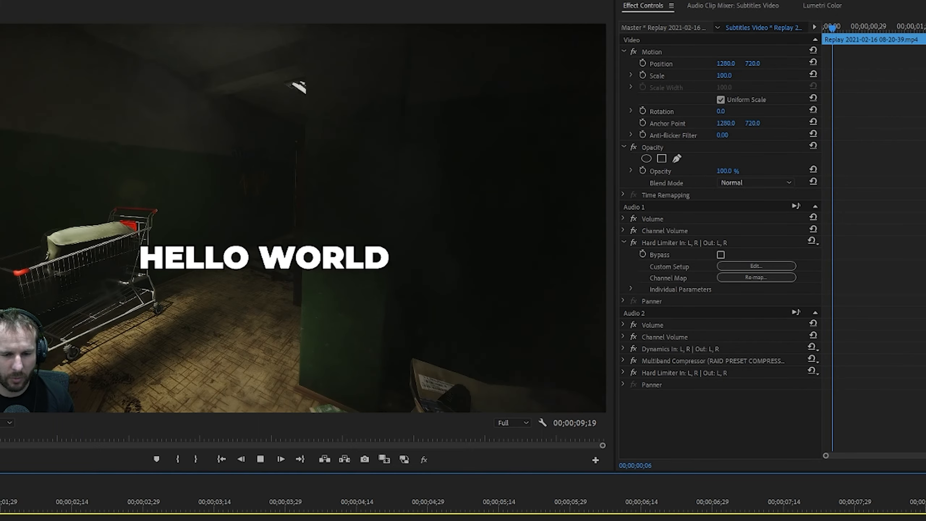
key("space")
key("Left")
key("Left")
key("Left")
key("Left")
key("Left")
key("Left")
key("Left")
key("space")
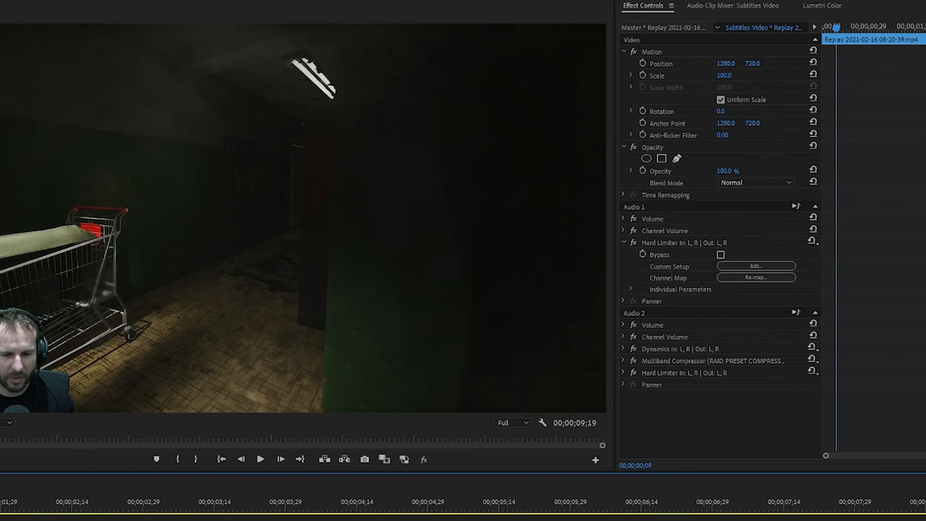
Extend the title clip to just over one second and replace its text with "WHERE'D HE GO?".
left_click(111, 344)
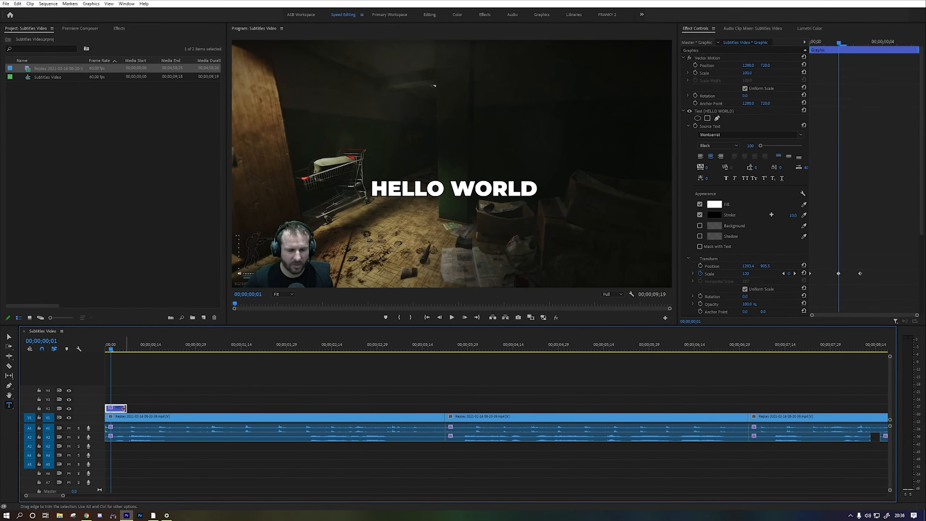
left_click_drag(124, 407, 215, 408)
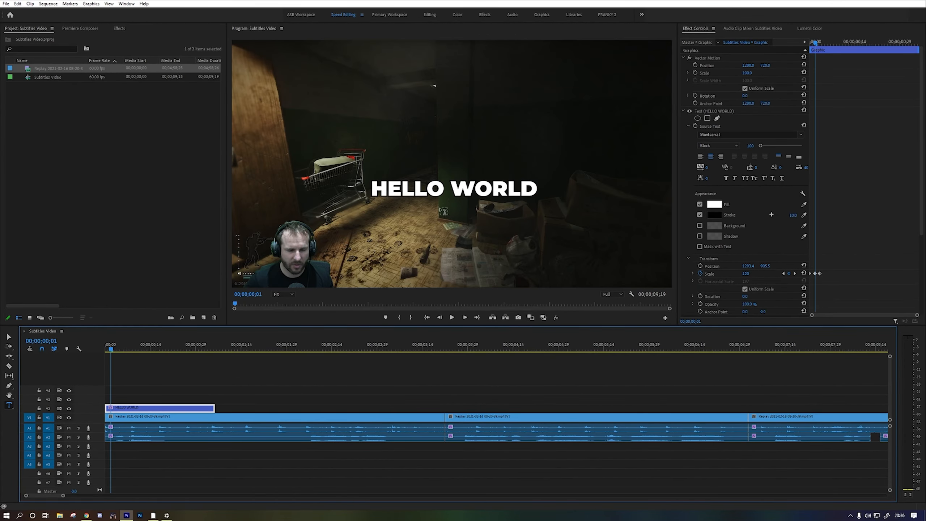
triple_click(449, 193)
type("WQ")
key("BackSpace")
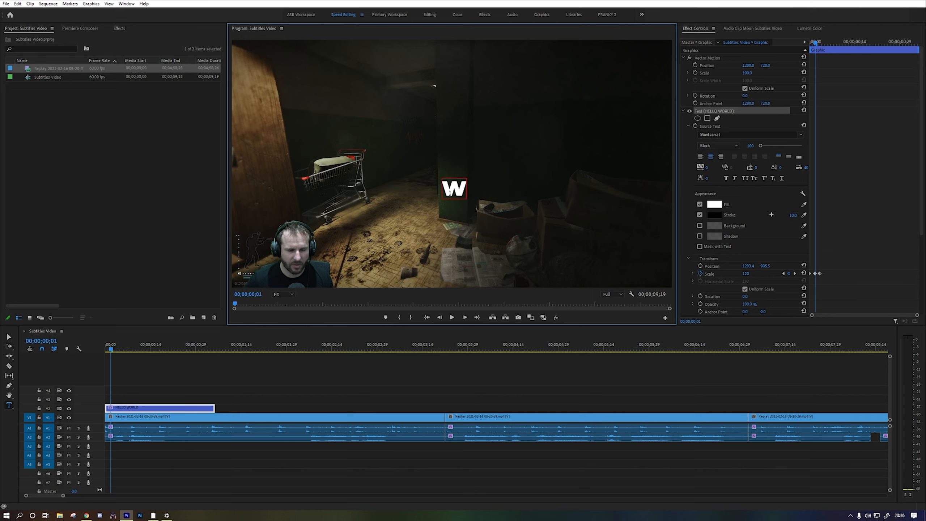
type("HERE'D HE GO?")
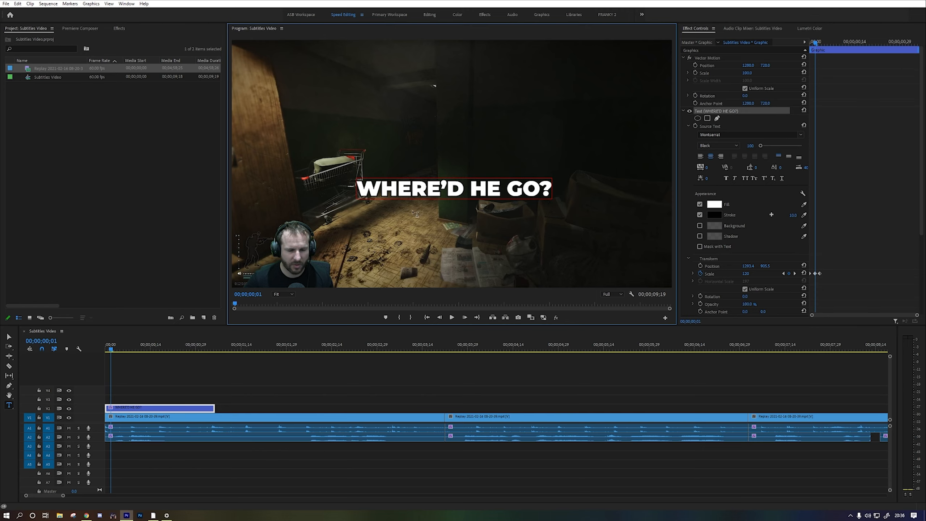
left_click(147, 362)
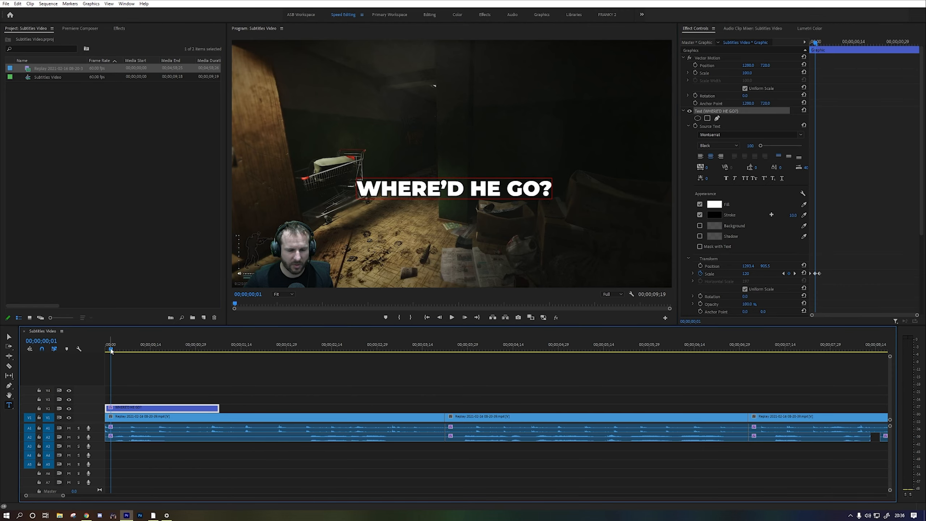
Play the sequence from the start to review the reworded title's pop-up animation against the gameplay audio.
left_click_drag(111, 349, 105, 349)
left_click(223, 388)
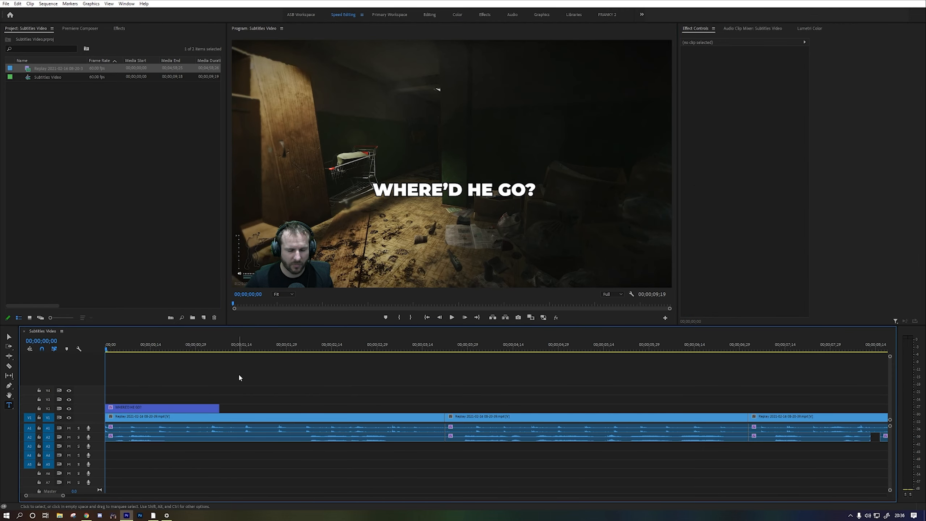
key("space")
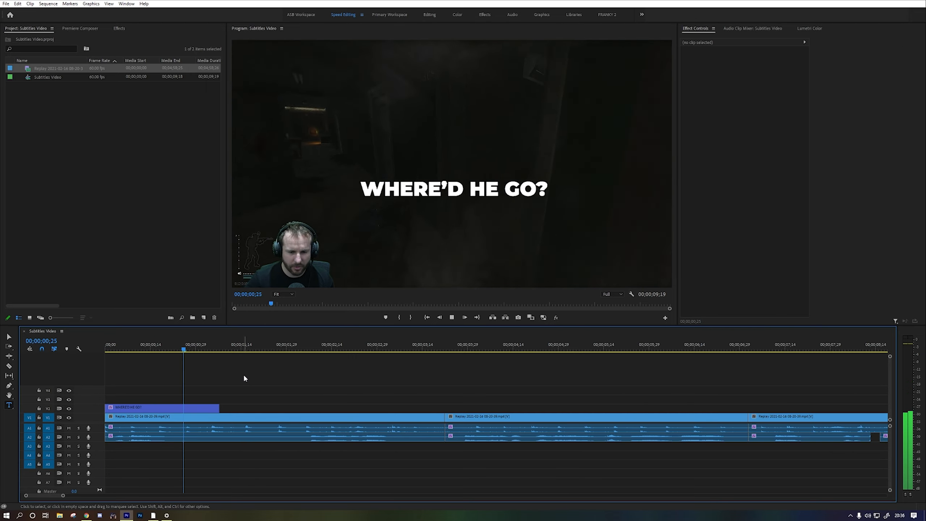
left_click(105, 348)
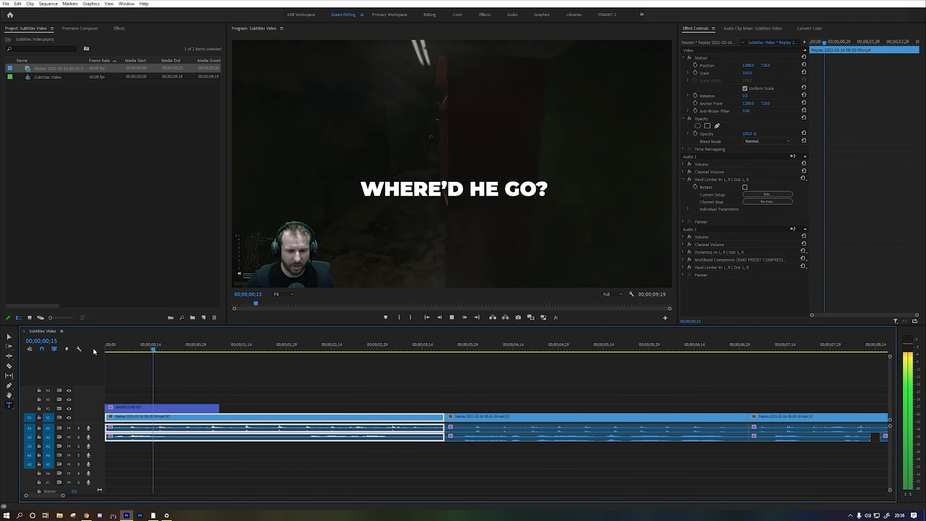
left_click_drag(106, 347, 98, 349)
key("space")
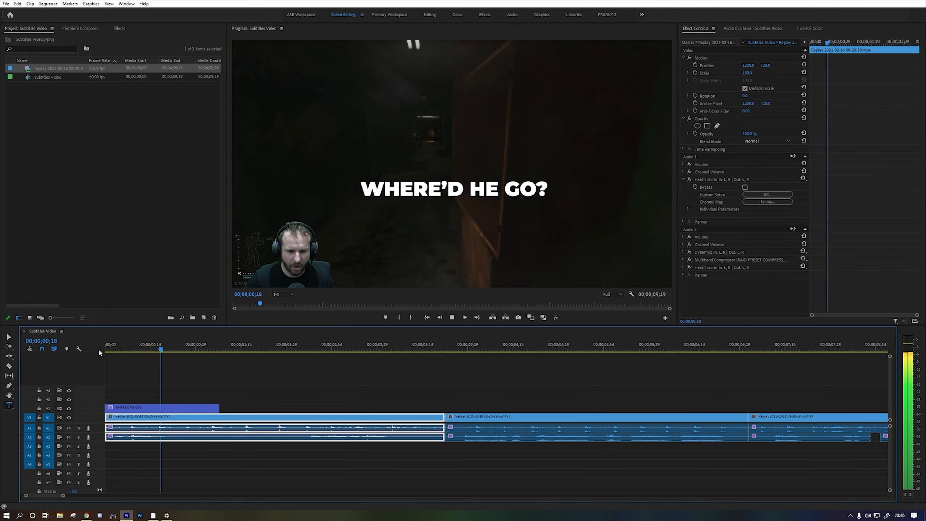
key("space")
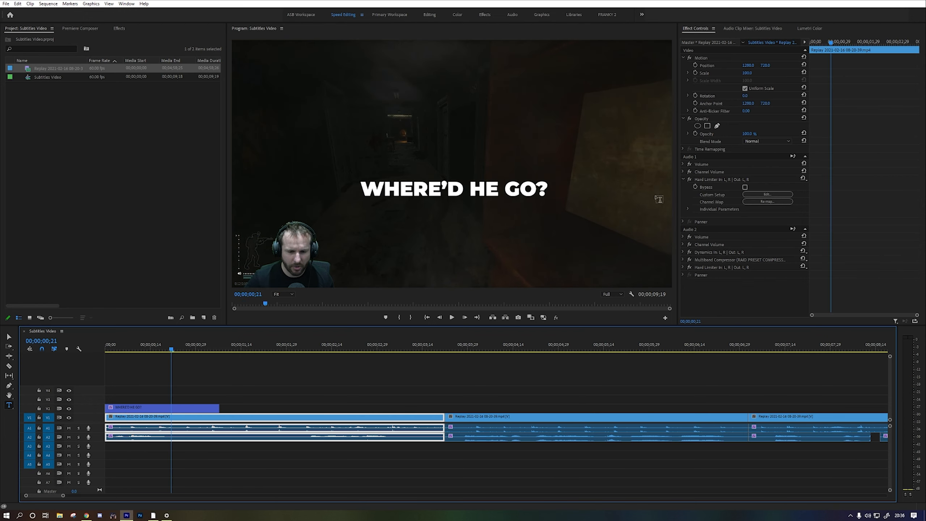
Move the "WHERE'D HE GO?" title down to the bottom edge of the video frame, keeping it roughly centred horizontally.
left_click(740, 30)
left_click(711, 30)
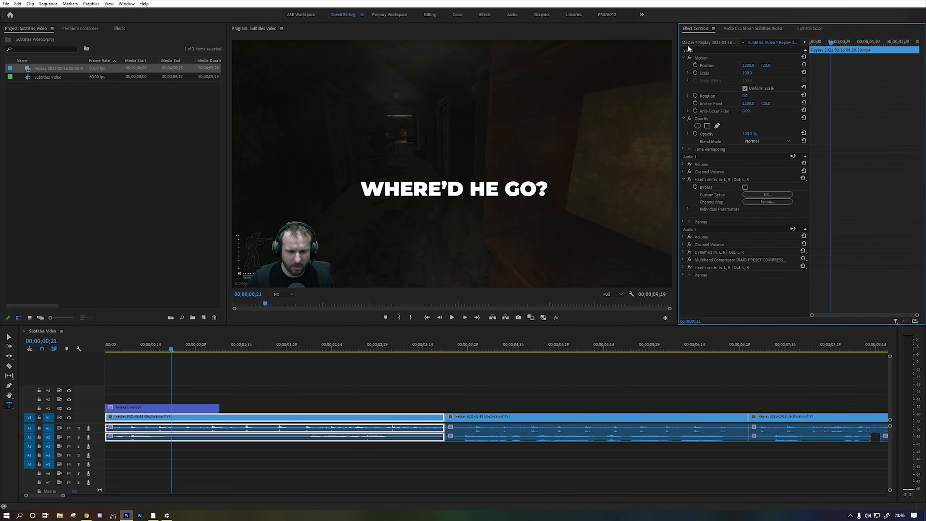
key("v")
left_click(477, 192)
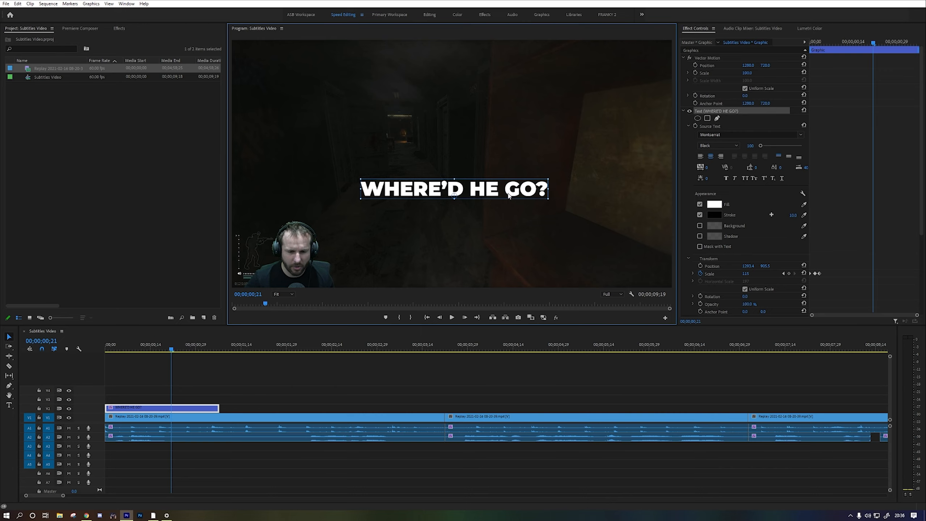
left_click_drag(506, 197, 506, 279)
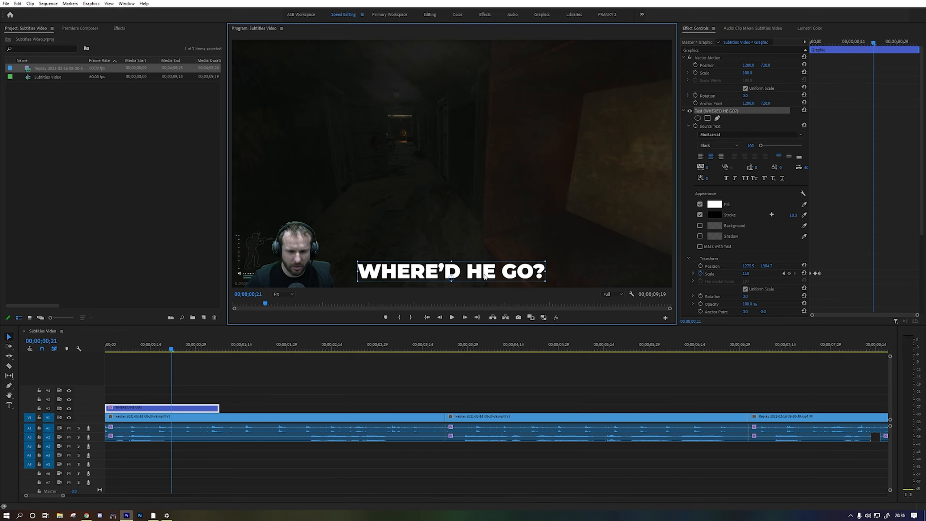
left_click_drag(484, 276, 488, 277)
left_click(385, 378)
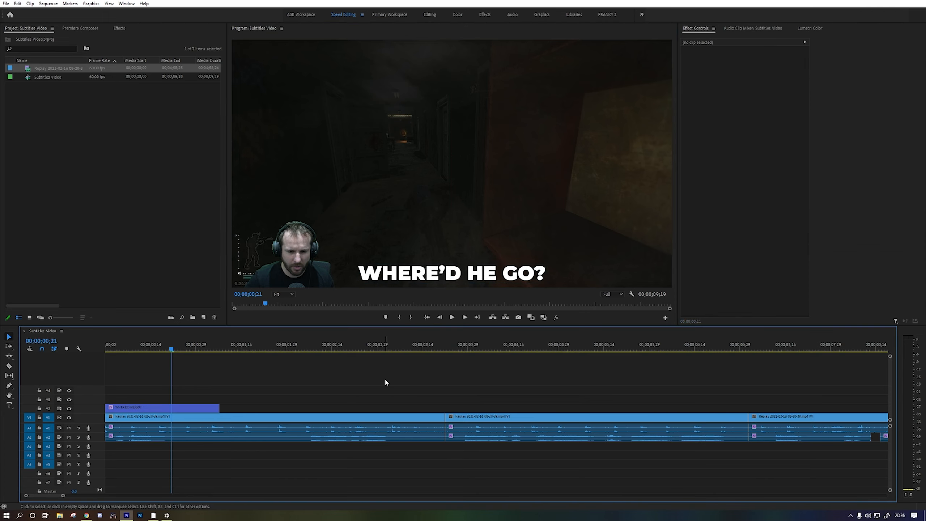
left_click(196, 407)
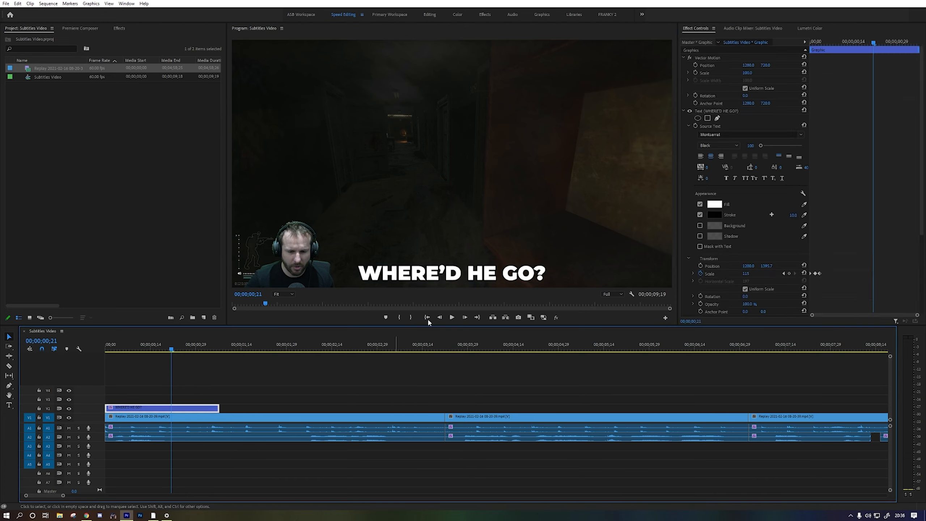